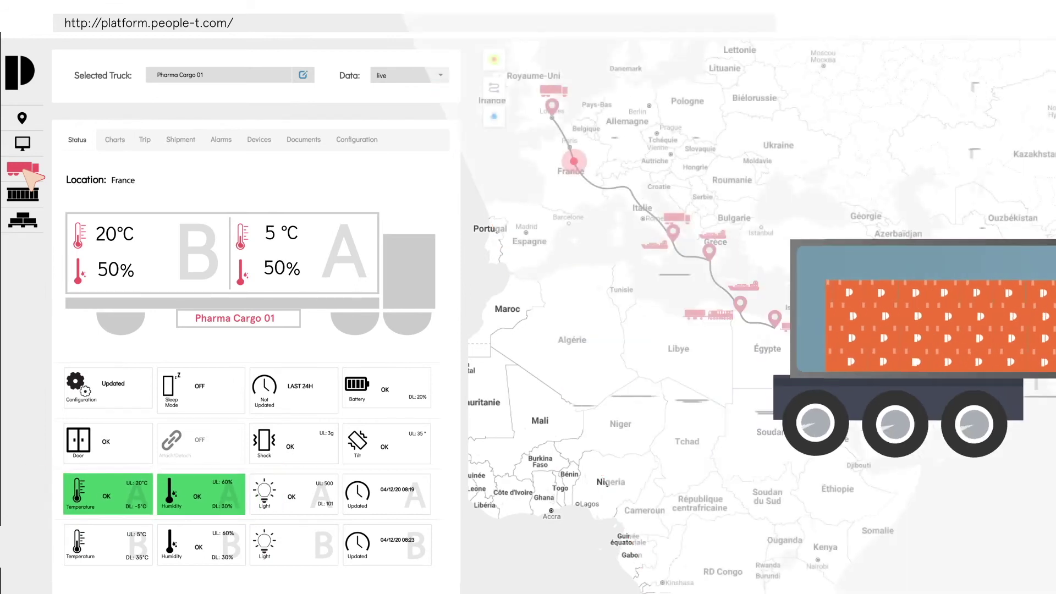
- Show Pharma Cargo 01's temperature history chart (16.7–23.0 °C) beside its Europe-to-Egypt route map
{"action": "left_click", "coordinate": [115, 140]}
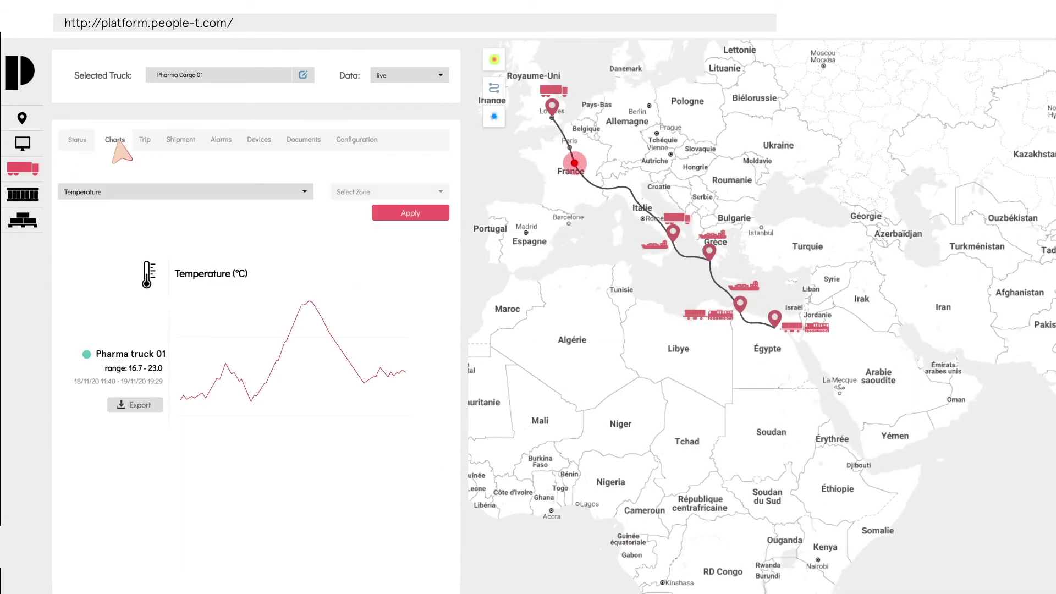